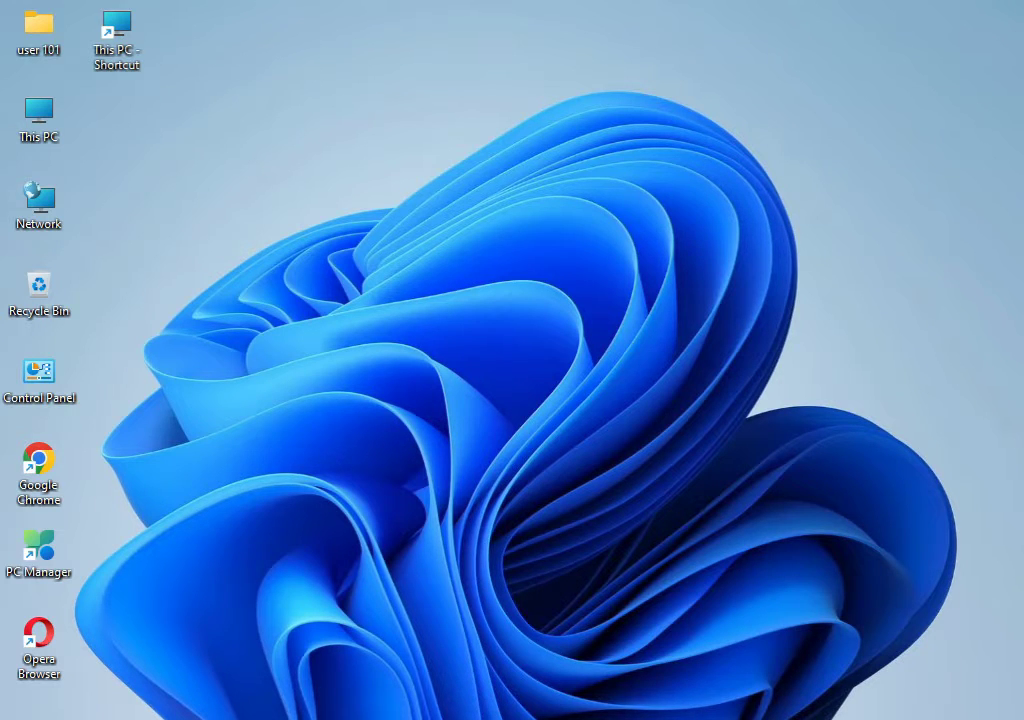
Step: Launch the pinned Settings app from the Start menu
key("super")
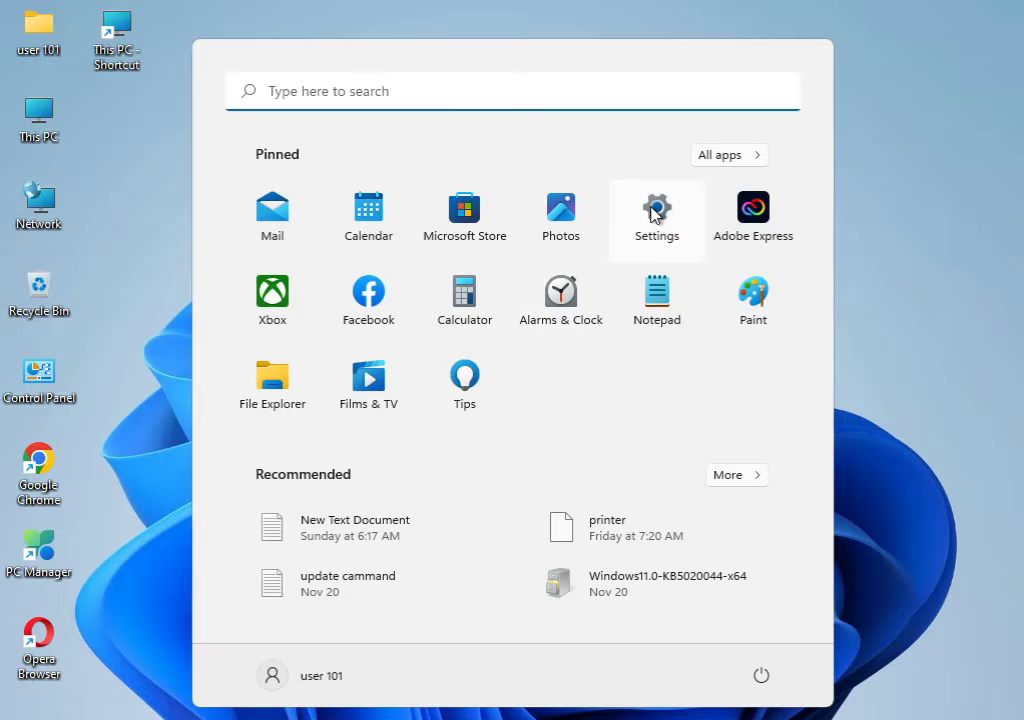
left_click(652, 212)
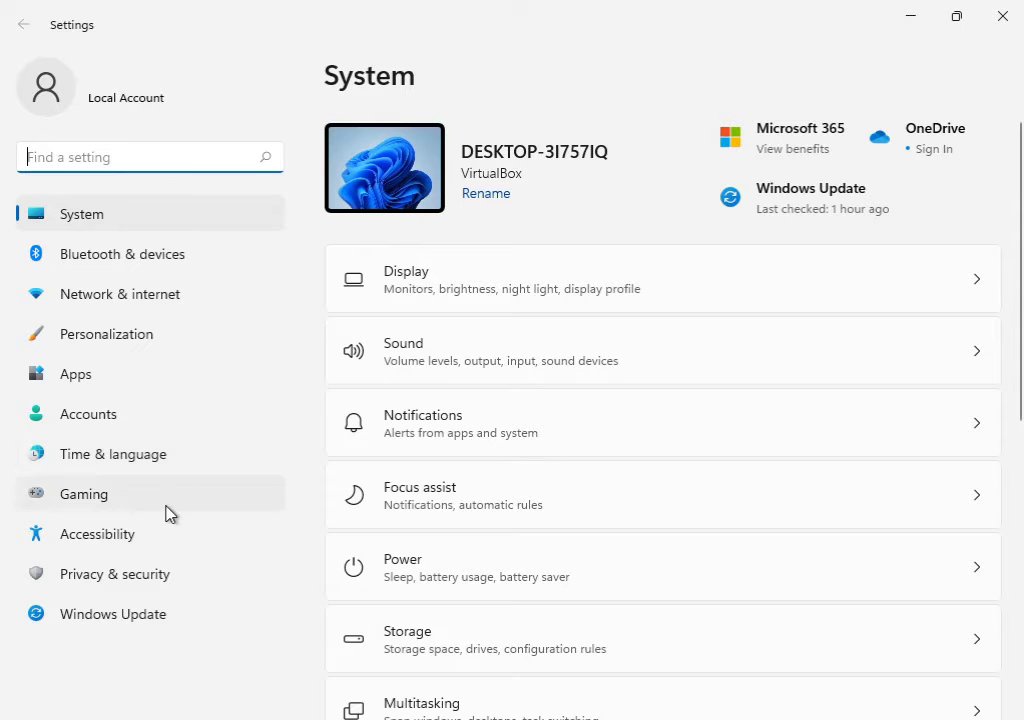
Step: Run the Windows Update troubleshooter from System > Troubleshoot > Other troubleshooters
scroll(565, 534, "down", 5)
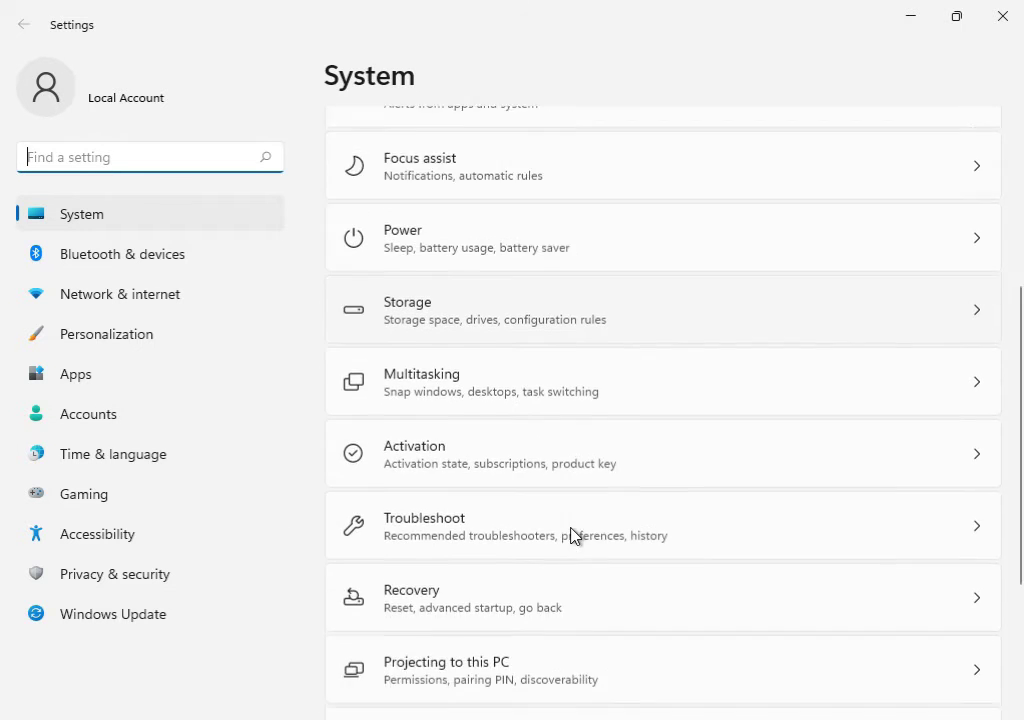
left_click(488, 413)
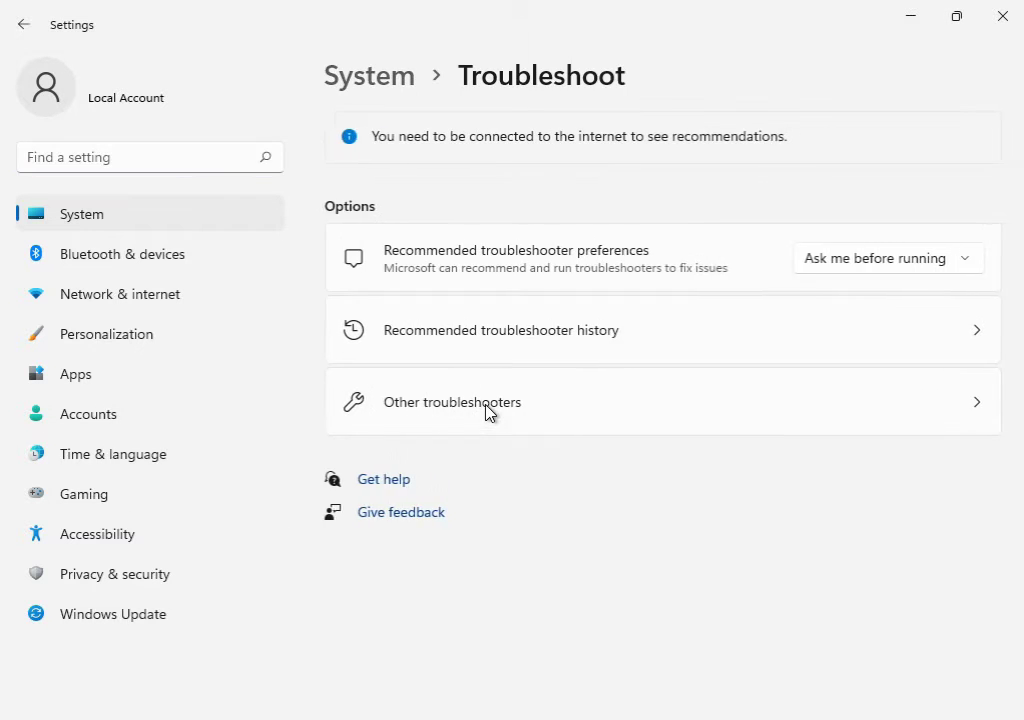
left_click(533, 412)
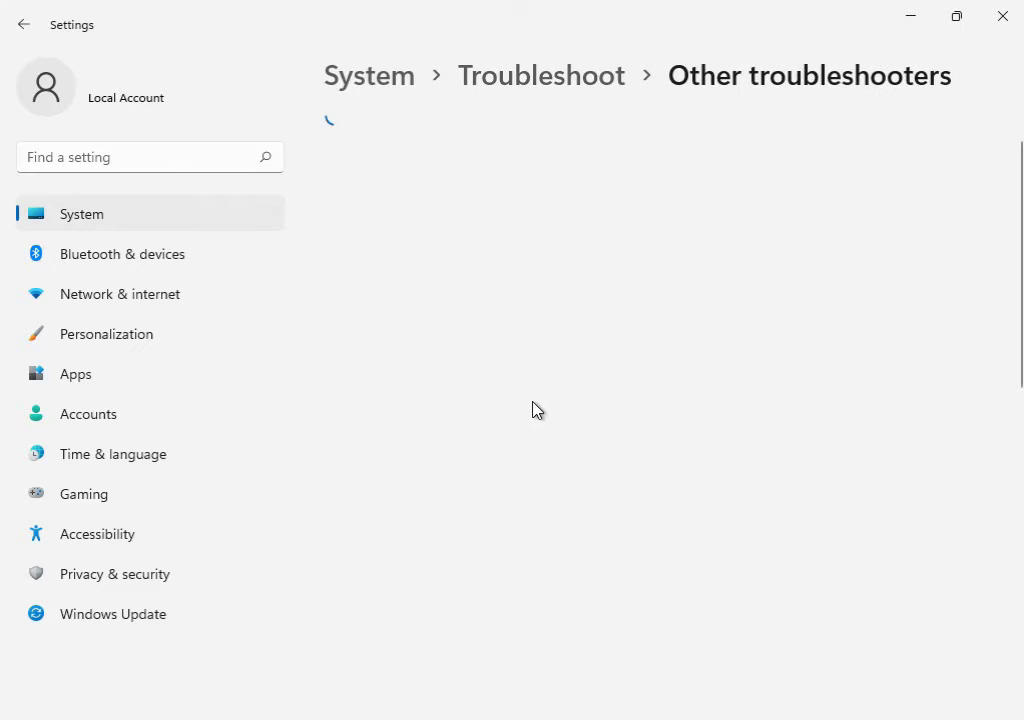
left_click(929, 392)
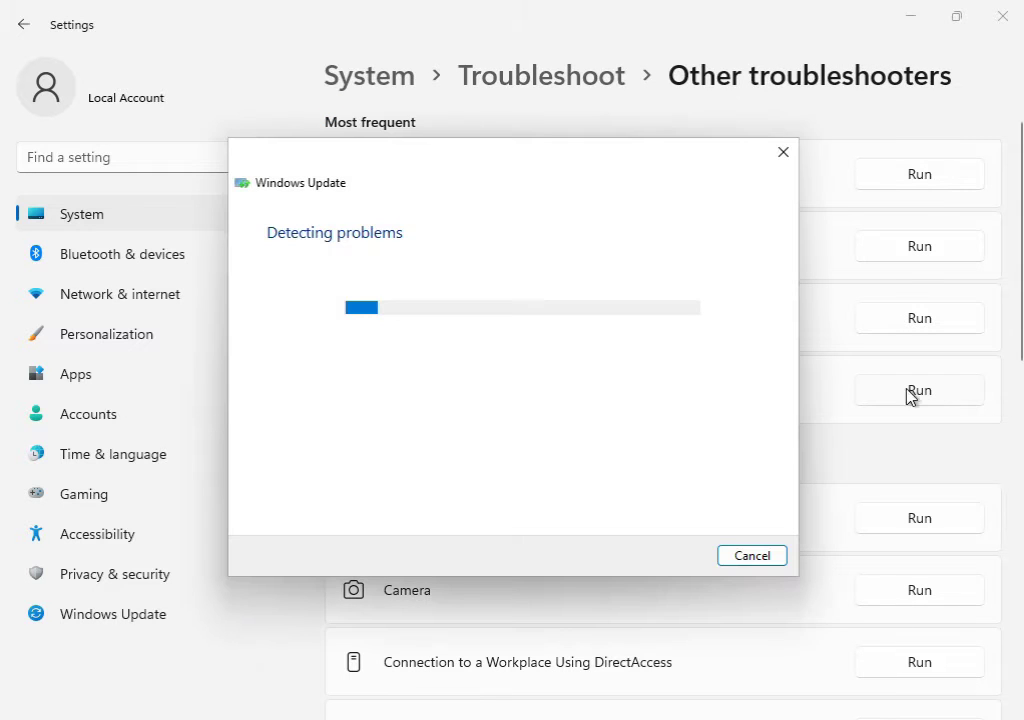
Step: Let the Windows Update troubleshooter detect problems, then show the desktop and open Run
left_click_drag(523, 169, 628, 532)
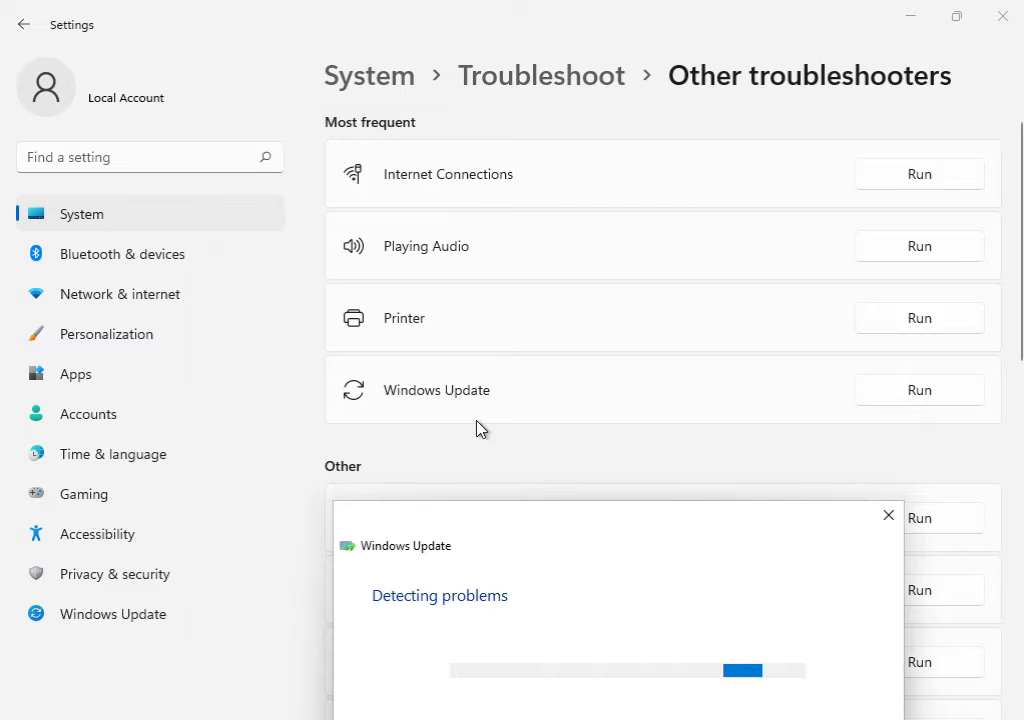
left_click_drag(670, 539, 635, 167)
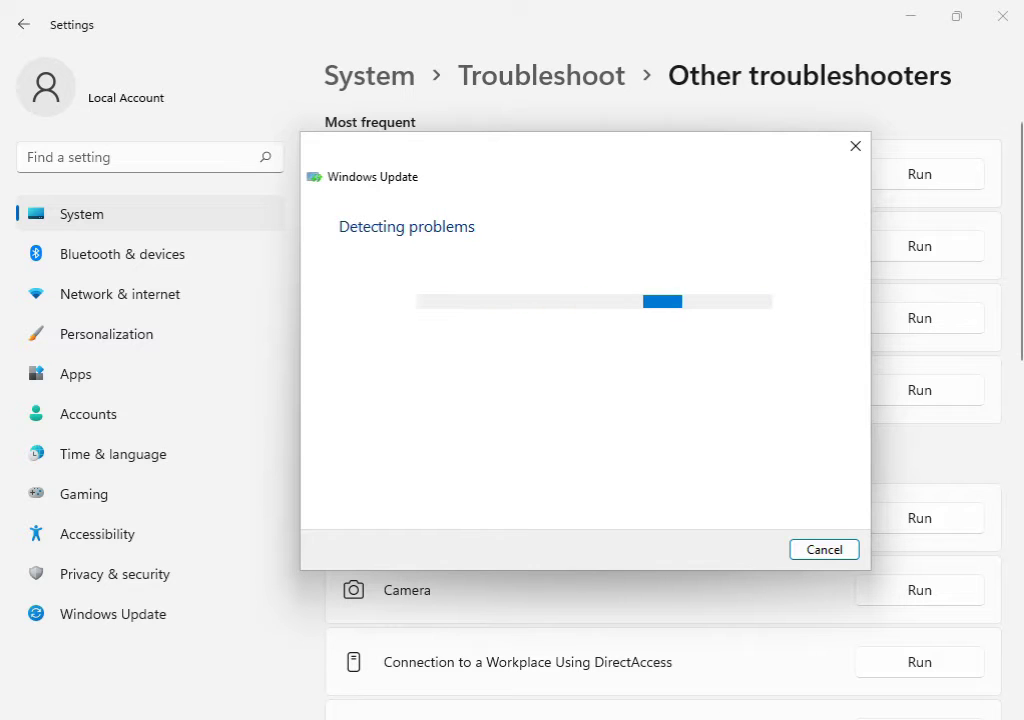
mouse_move(721, 718)
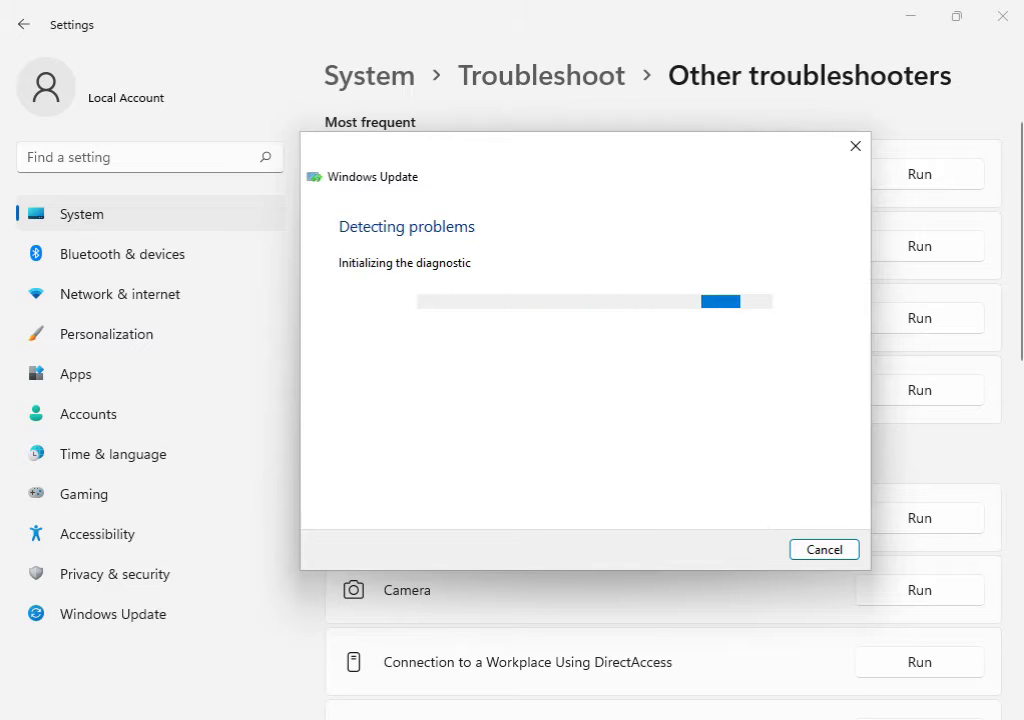
key("super+d")
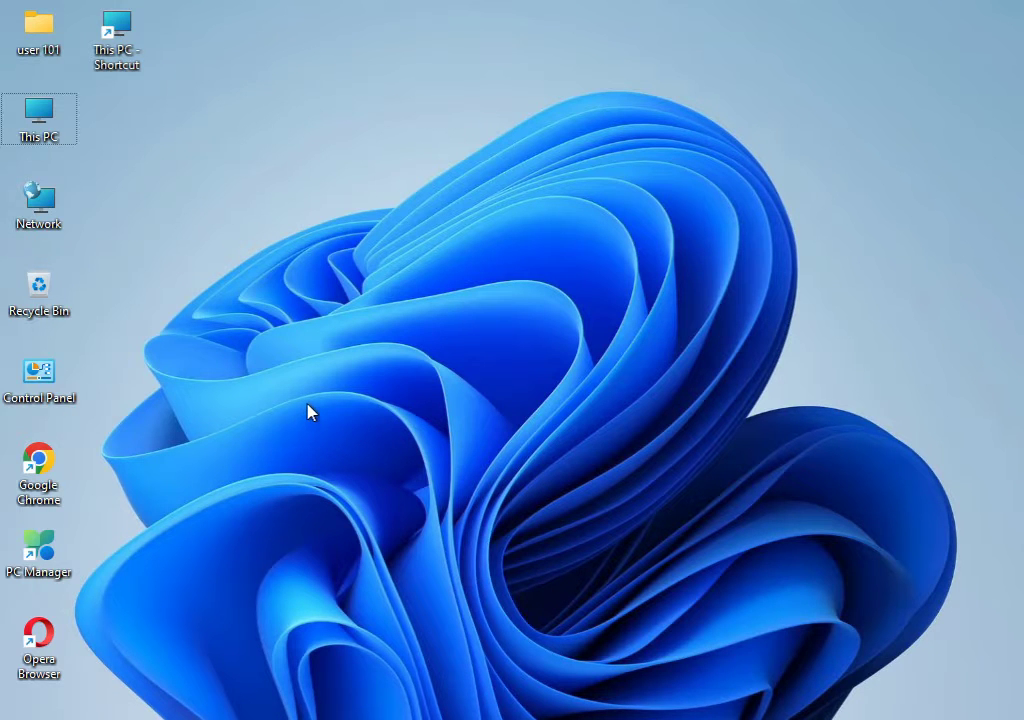
key("super+r")
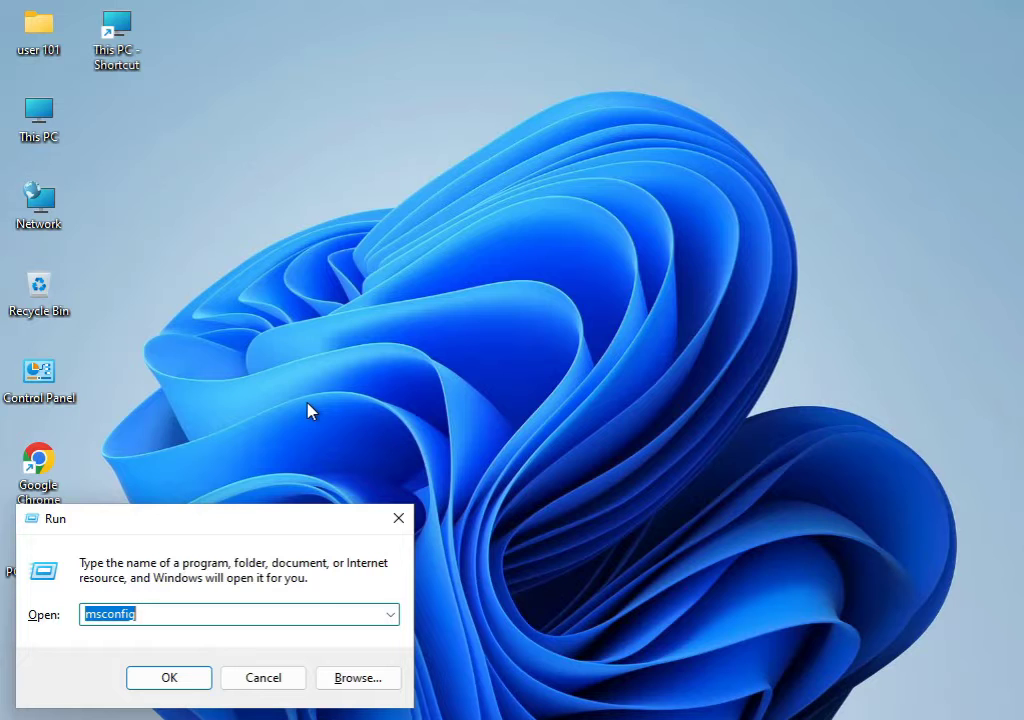
Step: Open the %temp% folder from the Run dialog
type("%temp%")
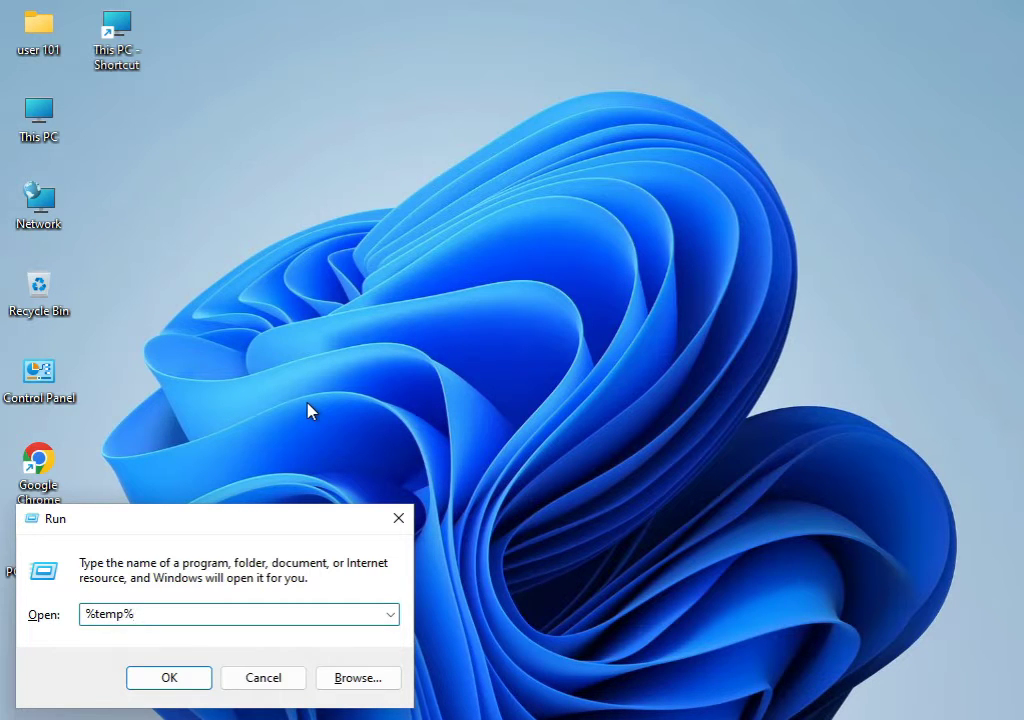
key("Return")
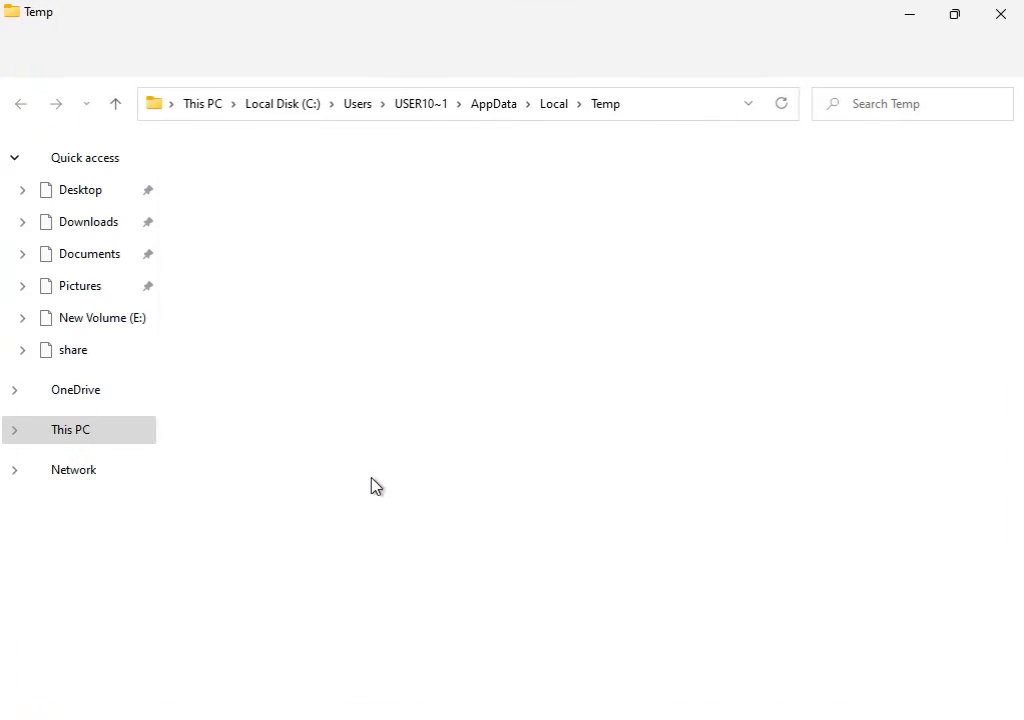
Step: Permanently delete all 179 items in the Temp folder, granting administrator permission
key("ctrl+a")
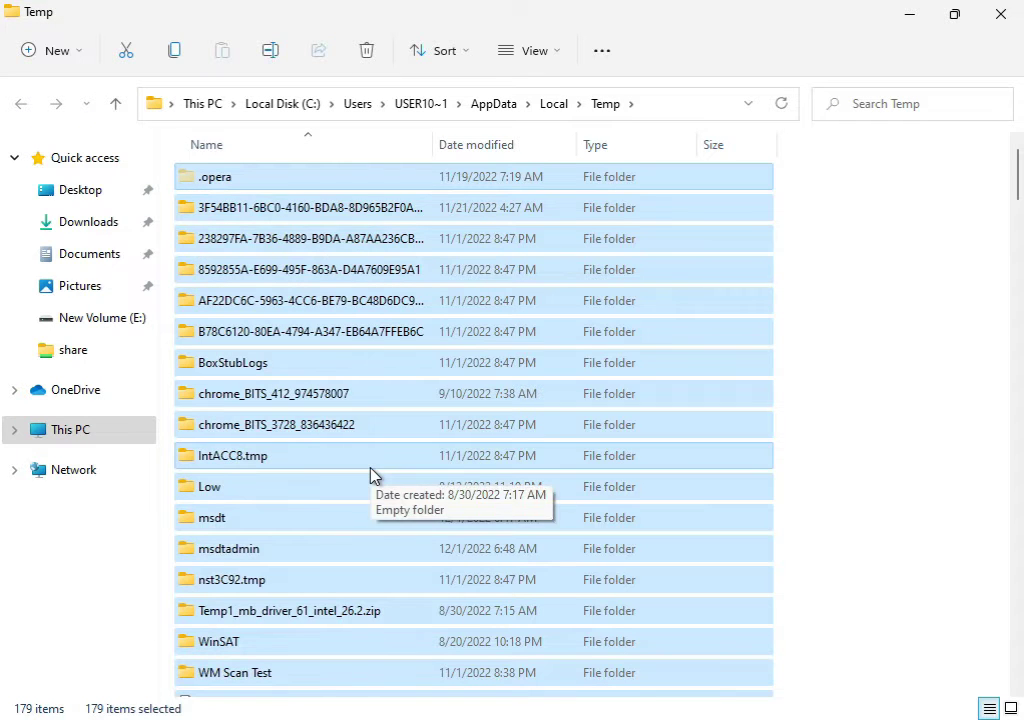
key("shift+Delete")
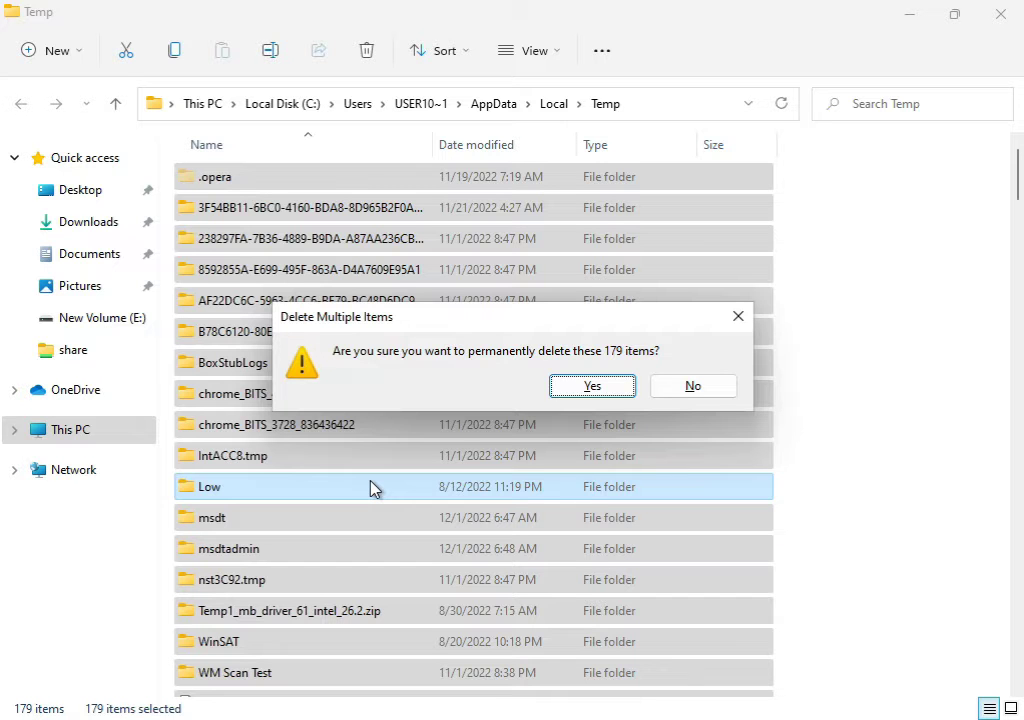
left_click(567, 387)
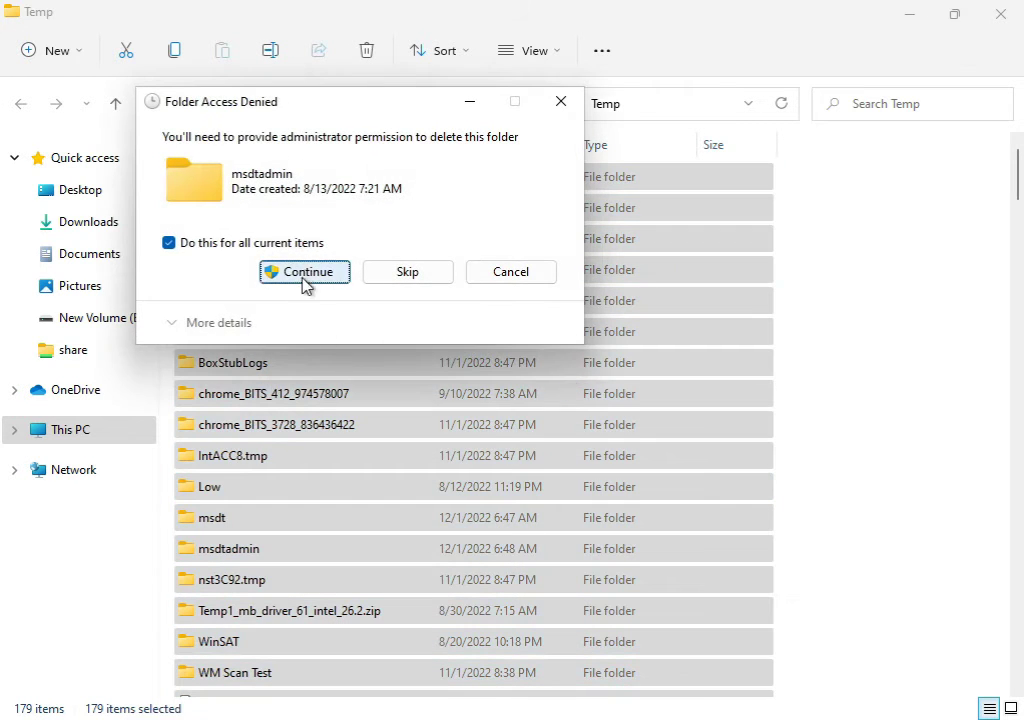
left_click(309, 272)
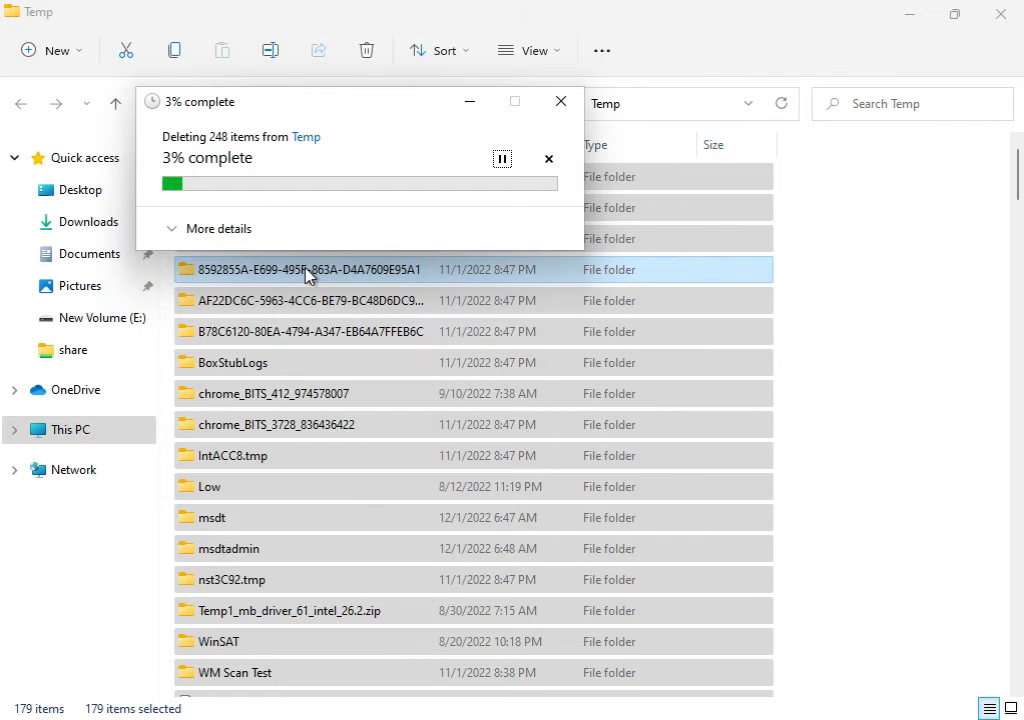
Step: Skip all temp files still in use and close the Temp folder window
left_click(255, 274)
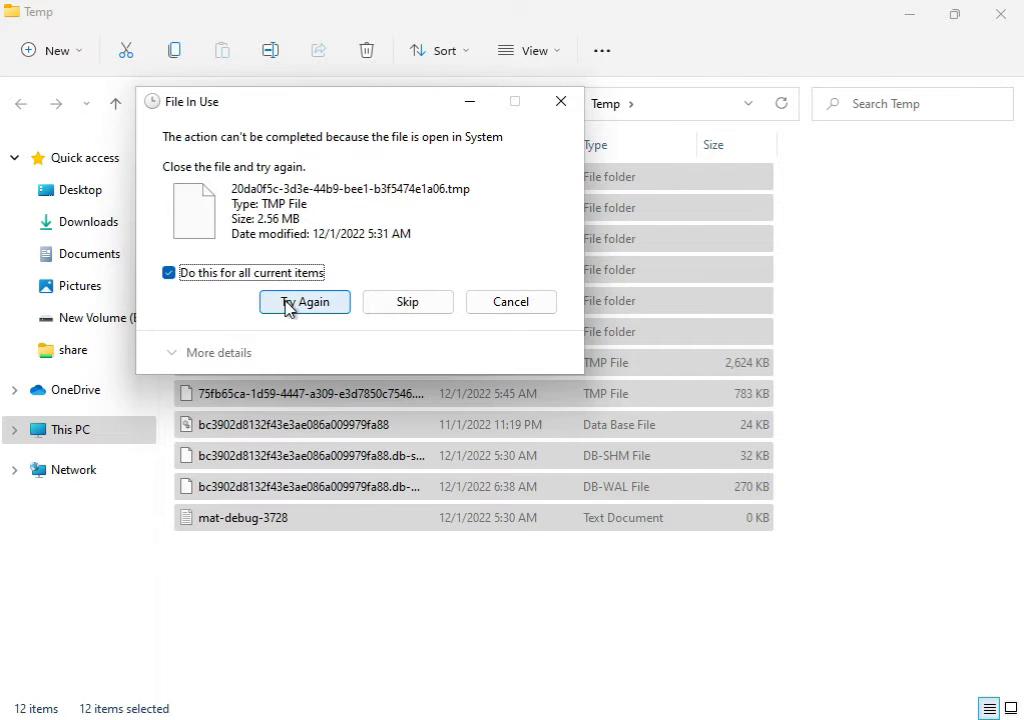
left_click(287, 304)
left_click(250, 280)
left_click(382, 304)
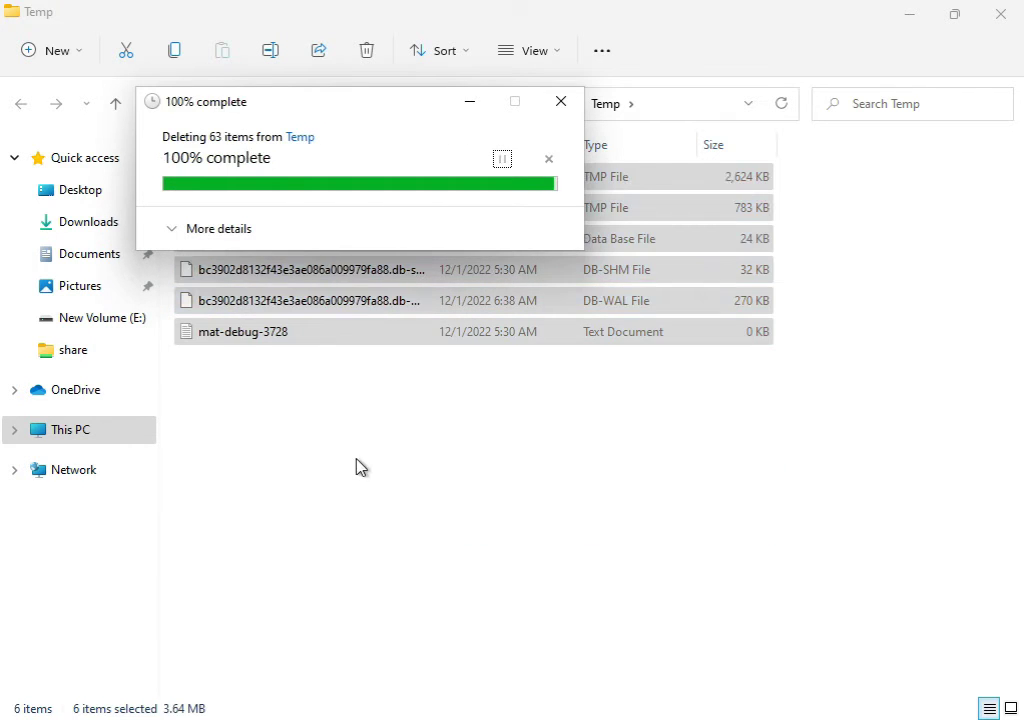
left_click(1000, 15)
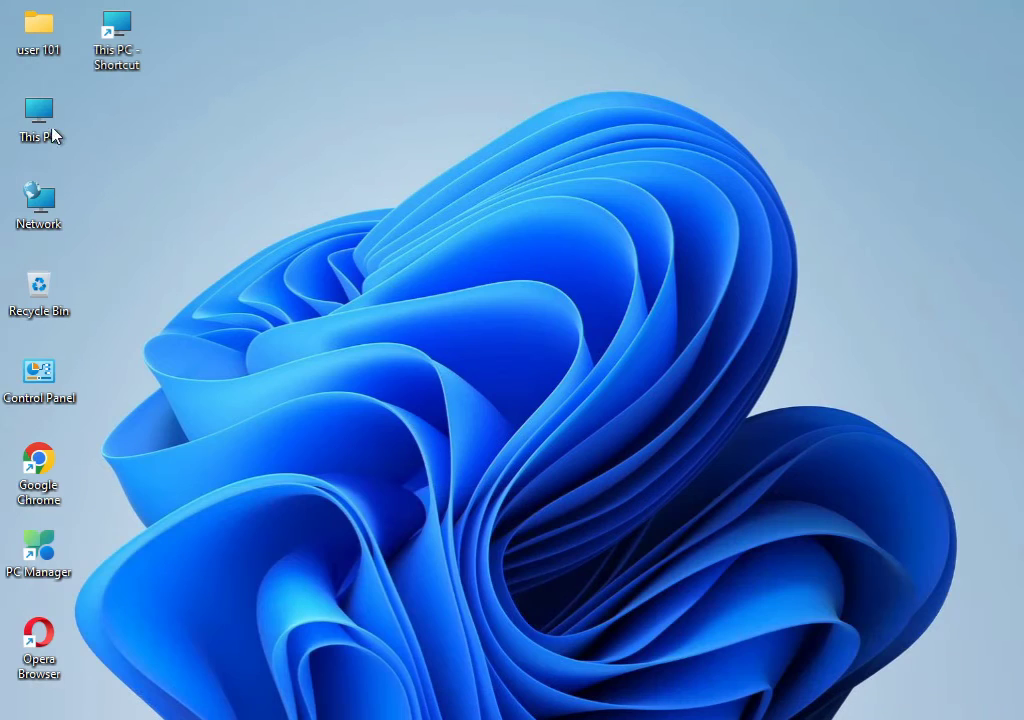
Step: Open Local Disk (C:) Properties from This PC and start Disk Cleanup for drive C:
double_click(40, 118)
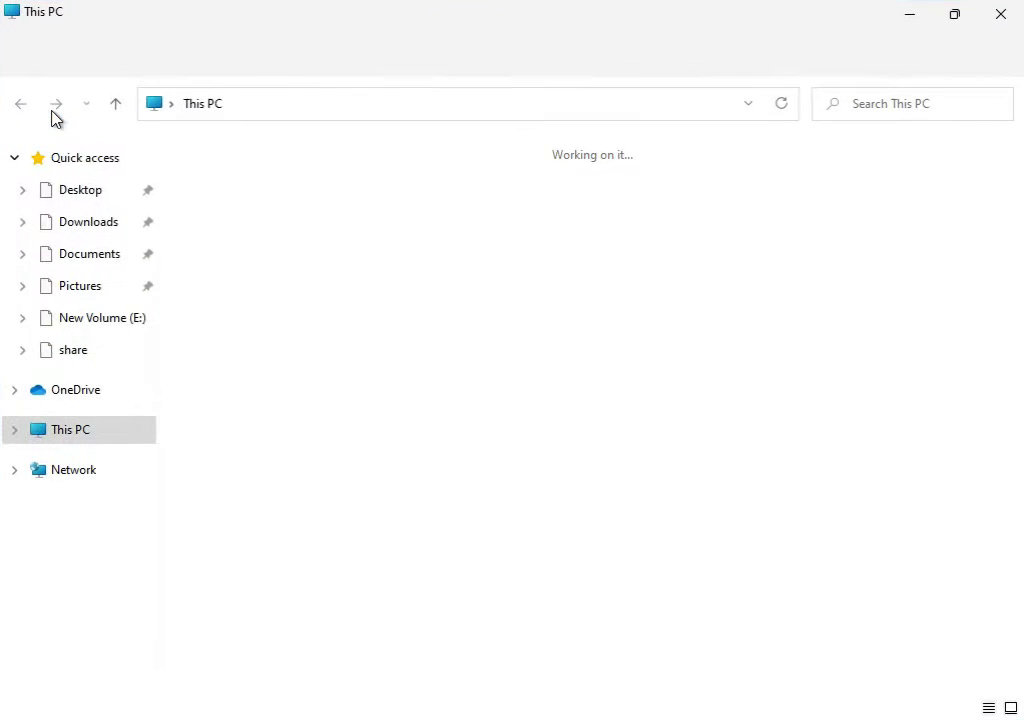
left_click(273, 336)
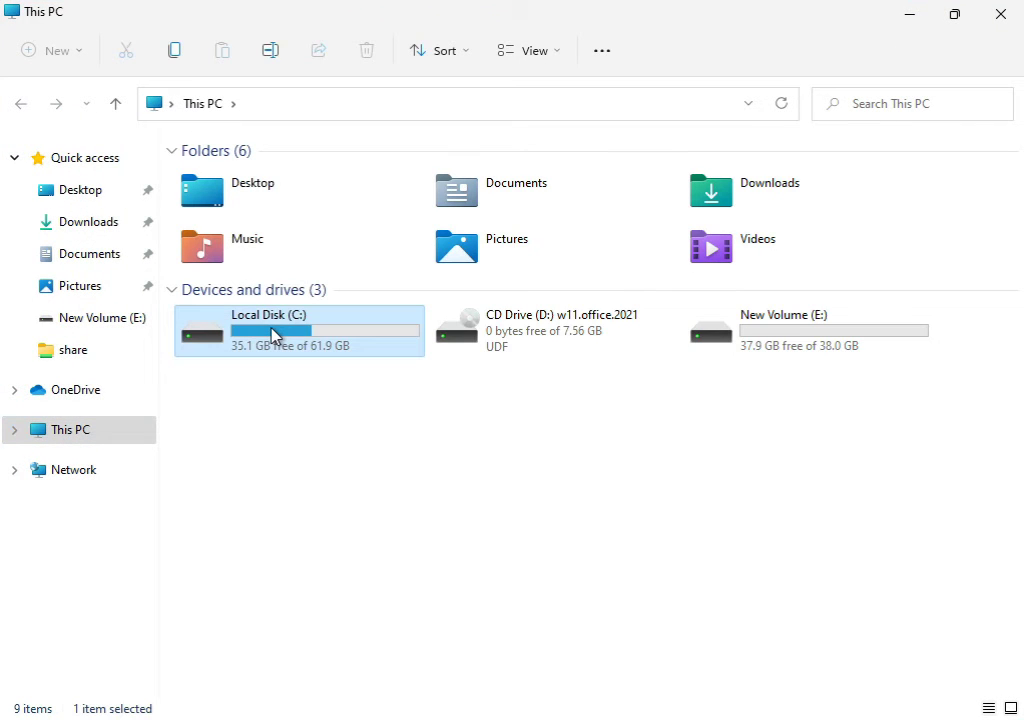
right_click(273, 336)
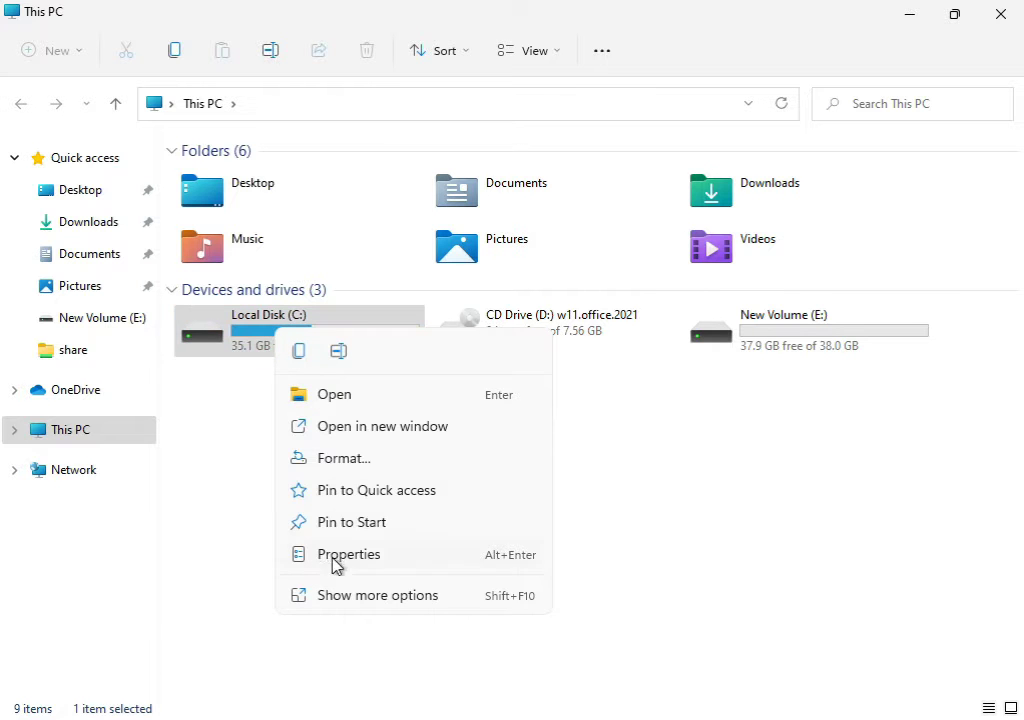
left_click(350, 598)
left_click(397, 575)
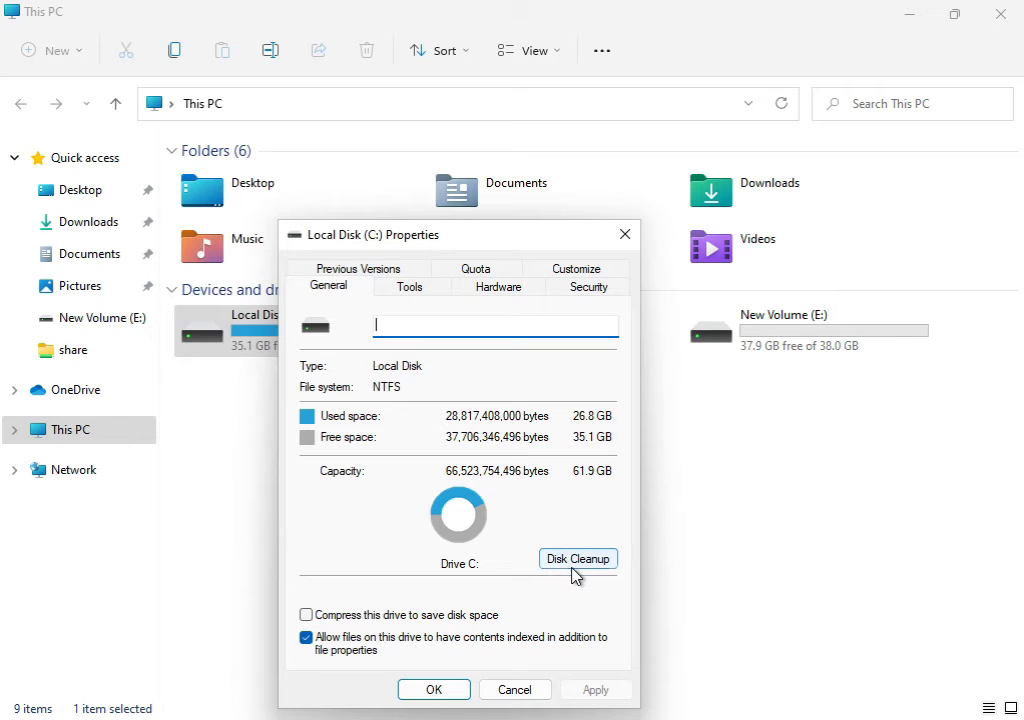
left_click(578, 558)
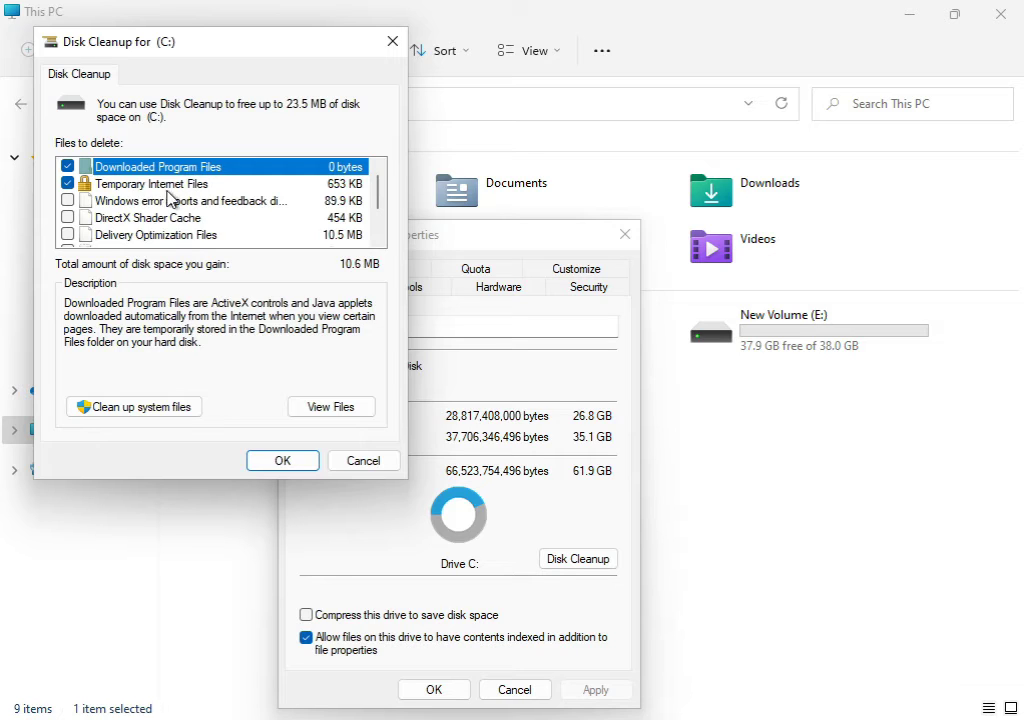
Step: Tick Windows error reports, add system files to the scan, and close the drive properties
left_click(67, 201)
left_click(117, 413)
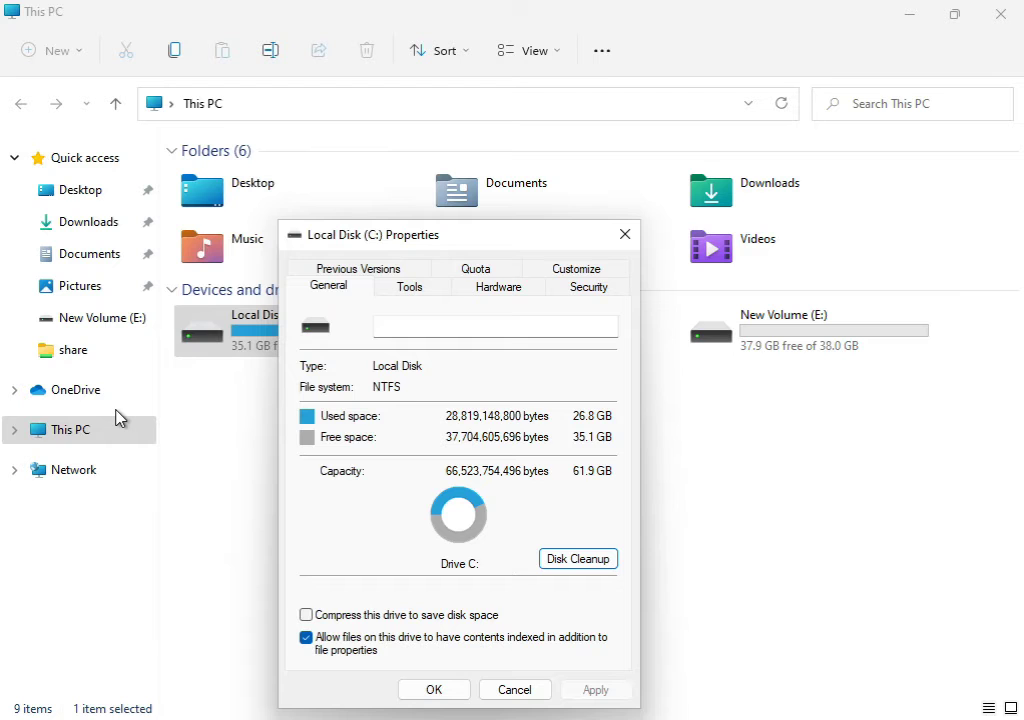
left_click(434, 690)
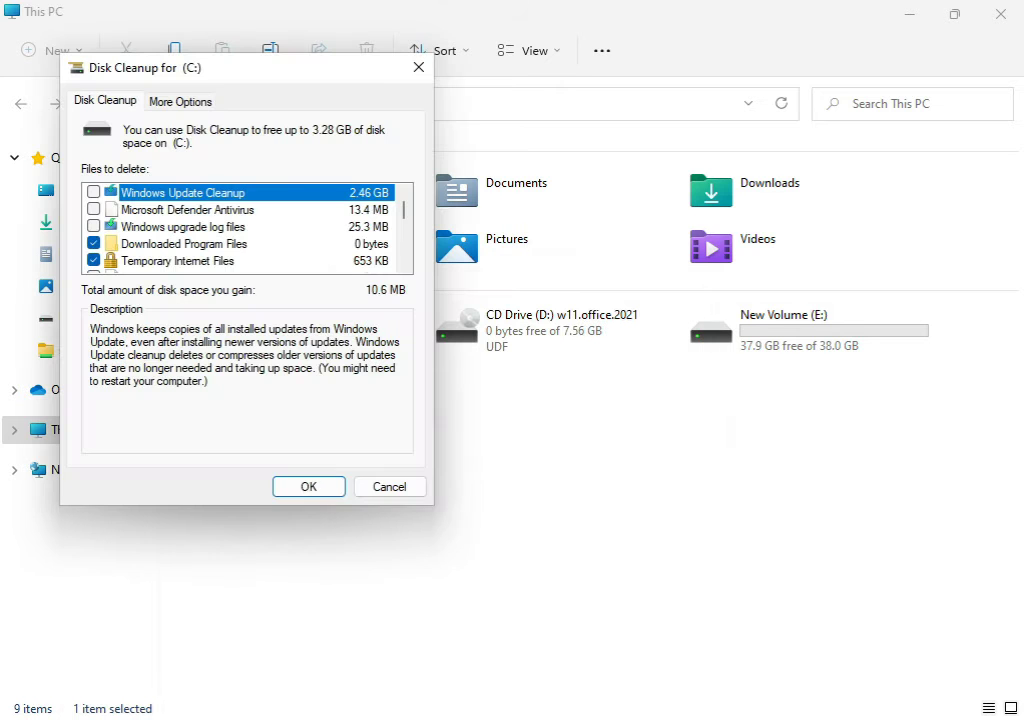
Step: Permanently delete the selected files and close the This PC window
left_click(279, 494)
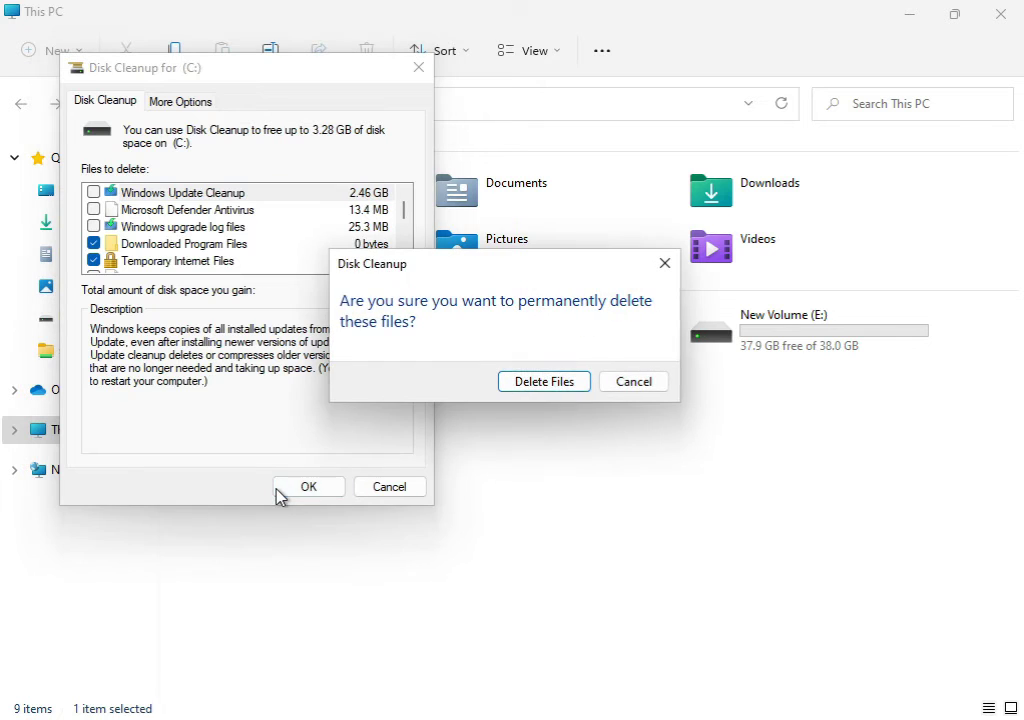
left_click(572, 387)
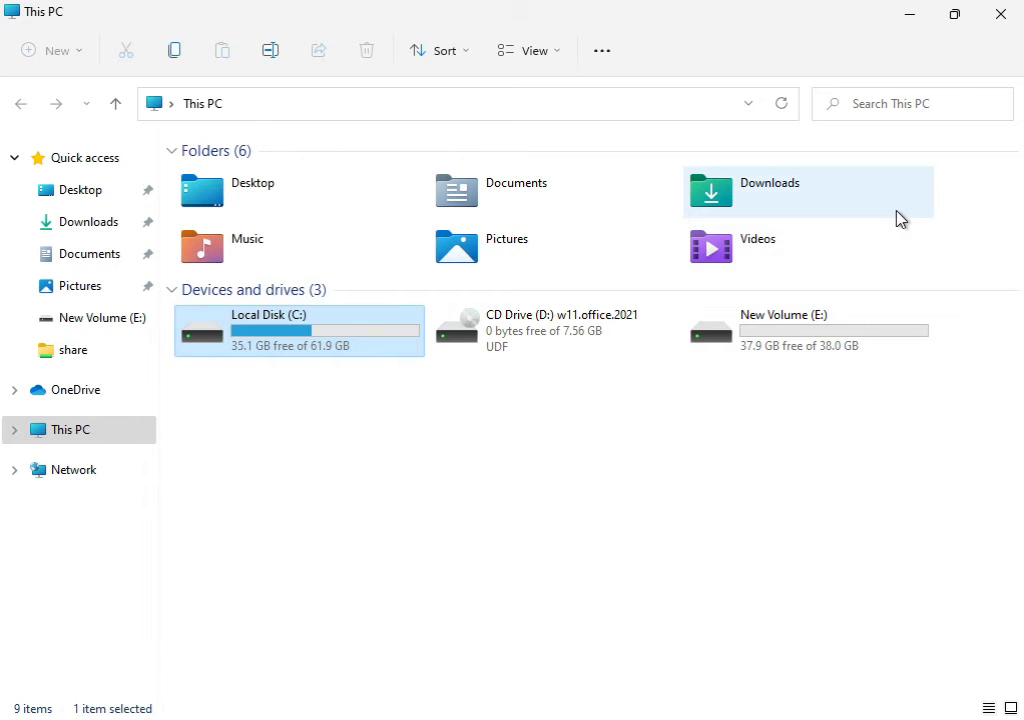
left_click(988, 16)
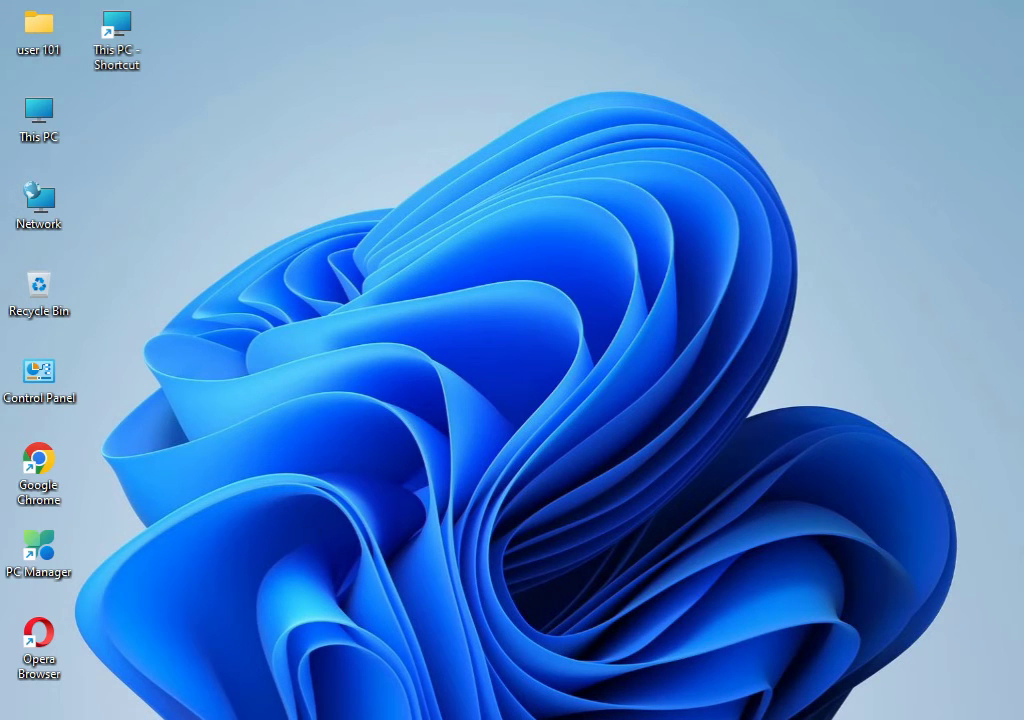
Step: Search for cmd and run Command Prompt as administrator, approving the UAC prompt
key("super")
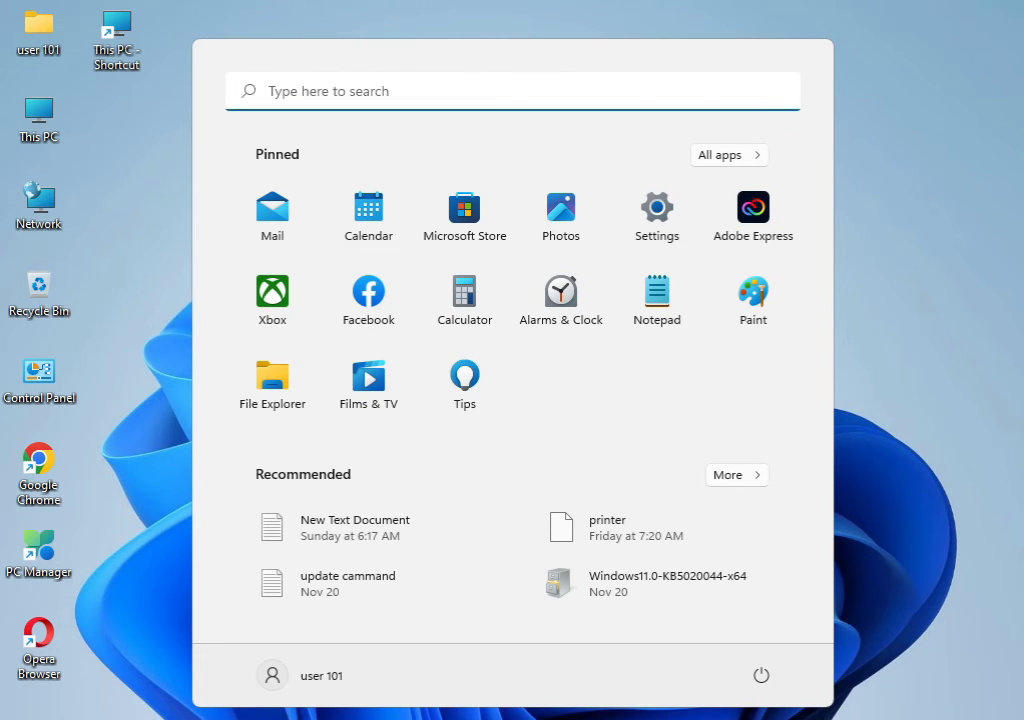
type("cmd")
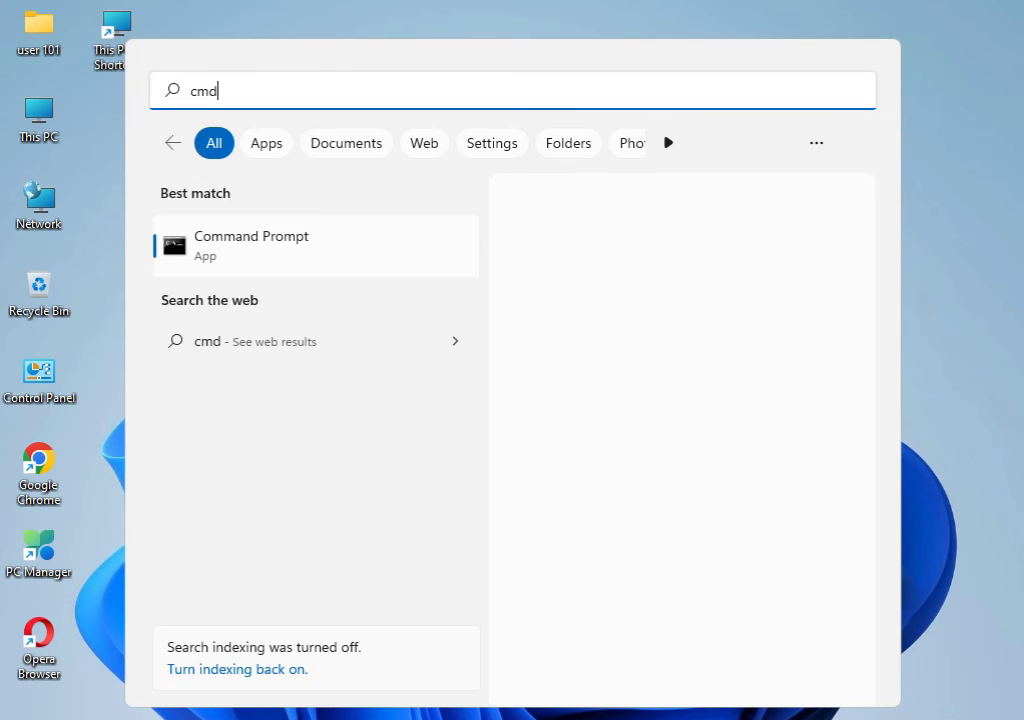
right_click(298, 255)
left_click(341, 281)
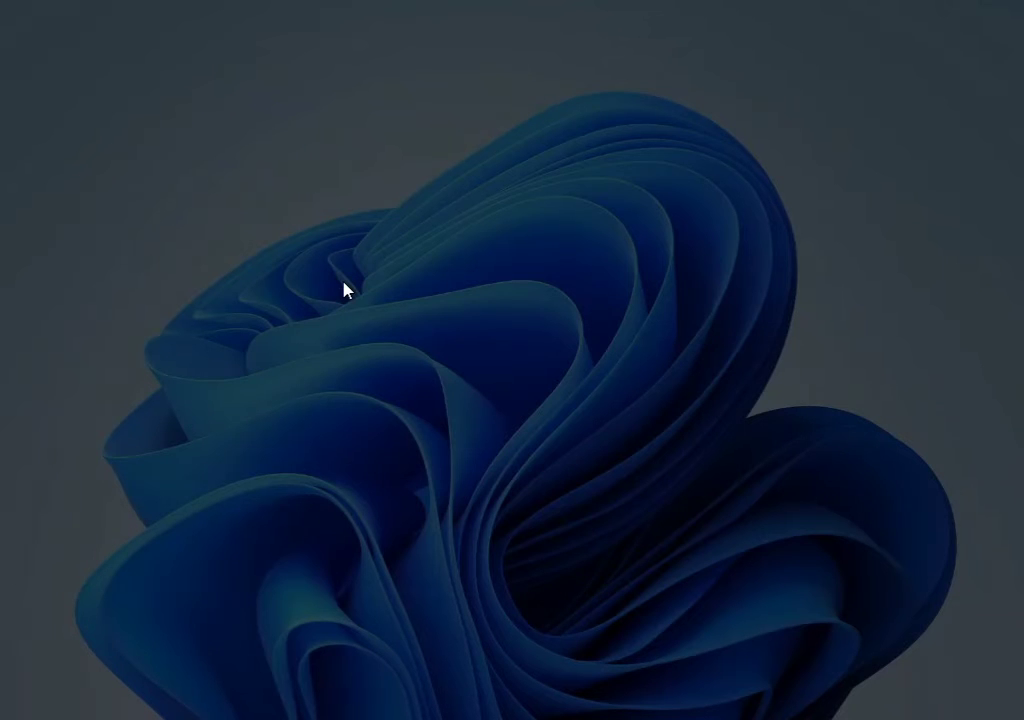
left_click(381, 522)
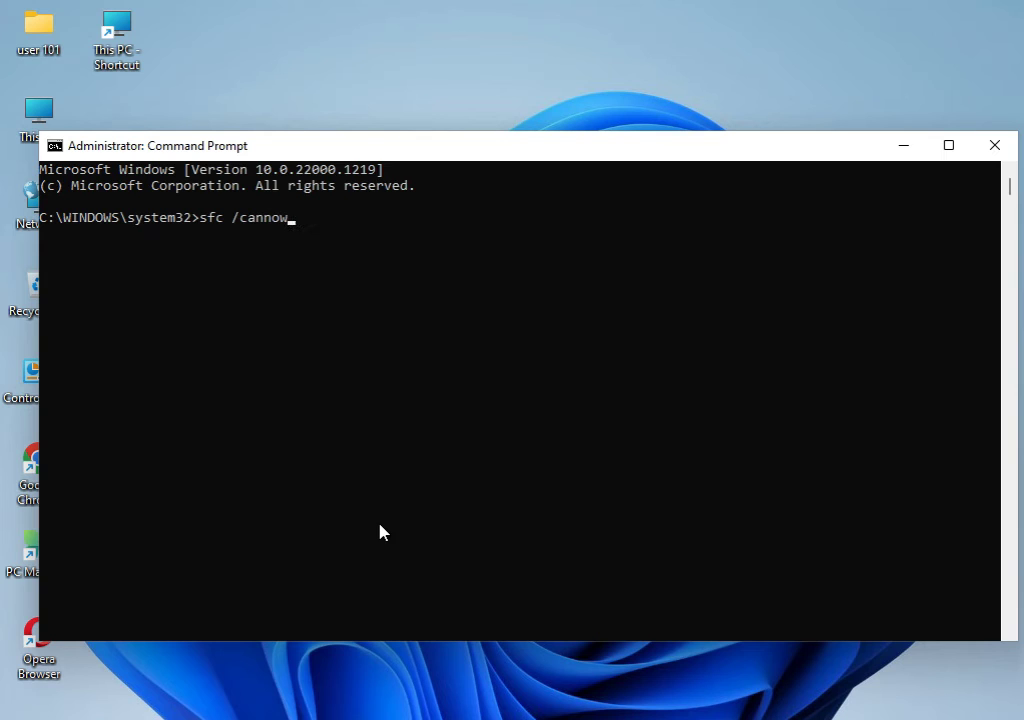
Step: Correct the mistyped command to sfc /scannow and run the system file scan
key("BackSpace")
key("BackSpace")
key("BackSpace")
key("BackSpace")
key("BackSpace")
key("BackSpace")
type("scannow")
key("Return")
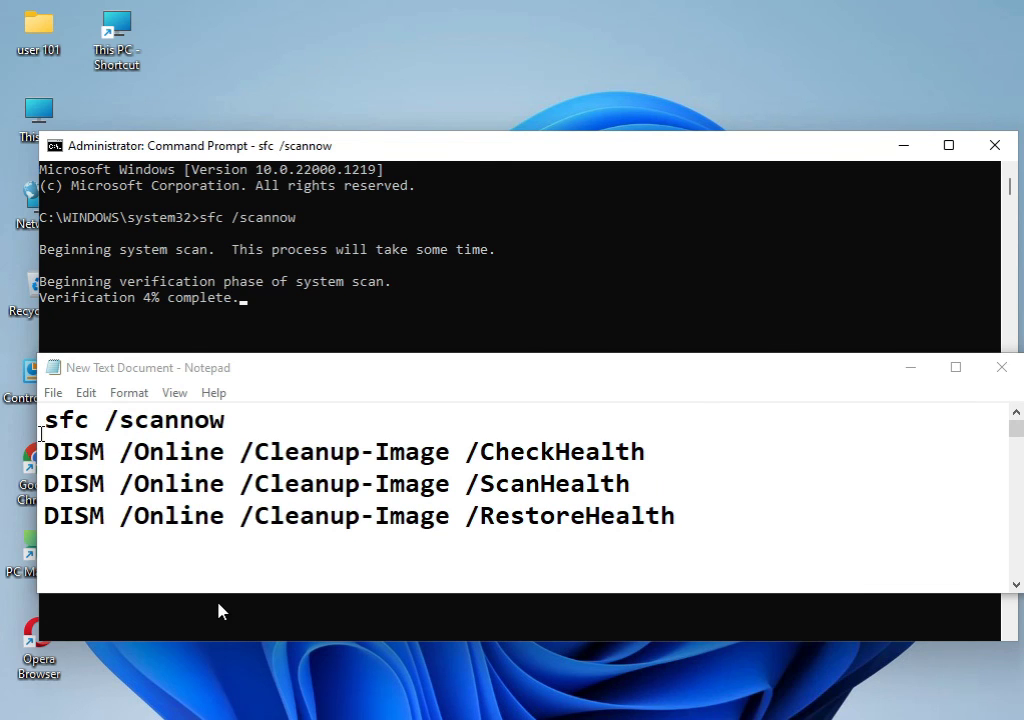
left_click_drag(45, 420, 229, 421)
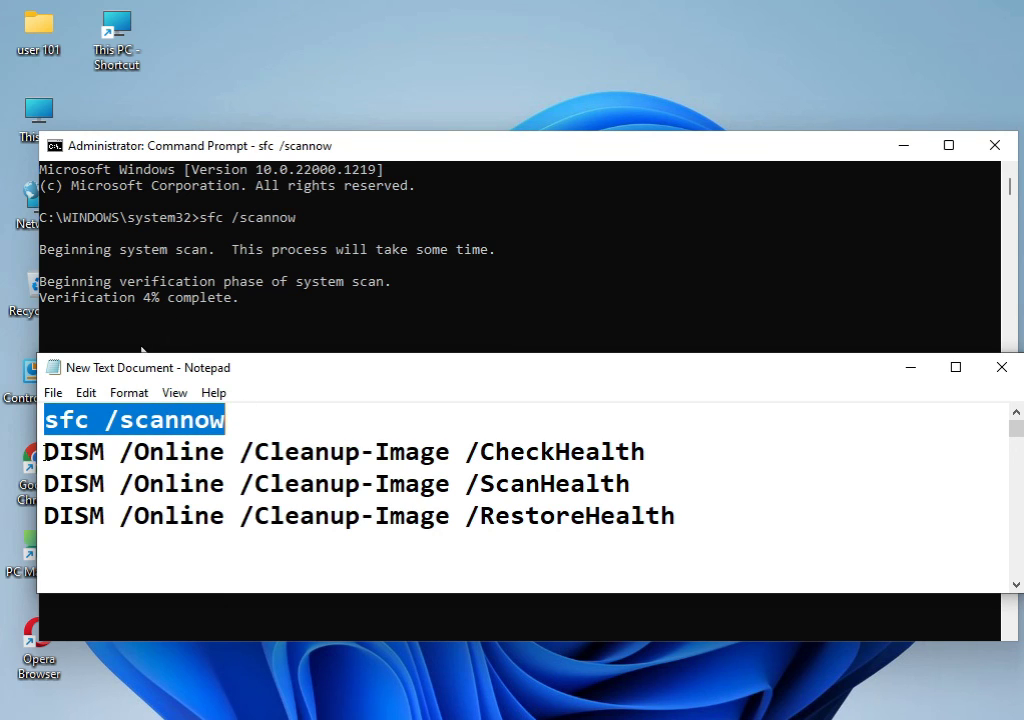
left_click_drag(45, 452, 604, 452)
left_click_drag(46, 484, 632, 478)
left_click_drag(44, 516, 690, 500)
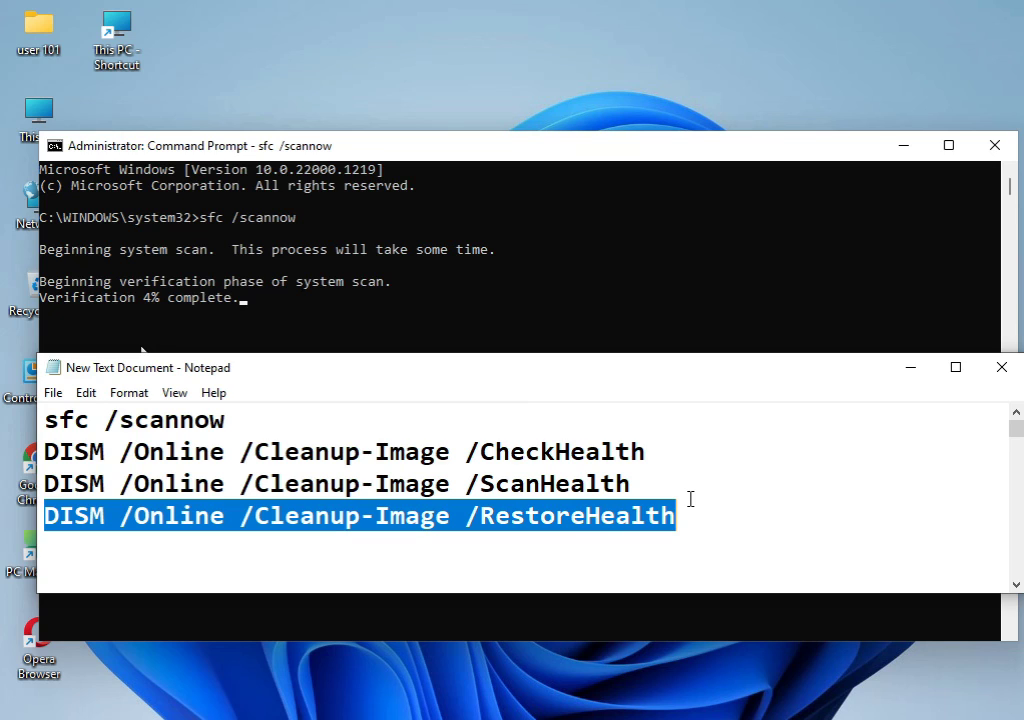